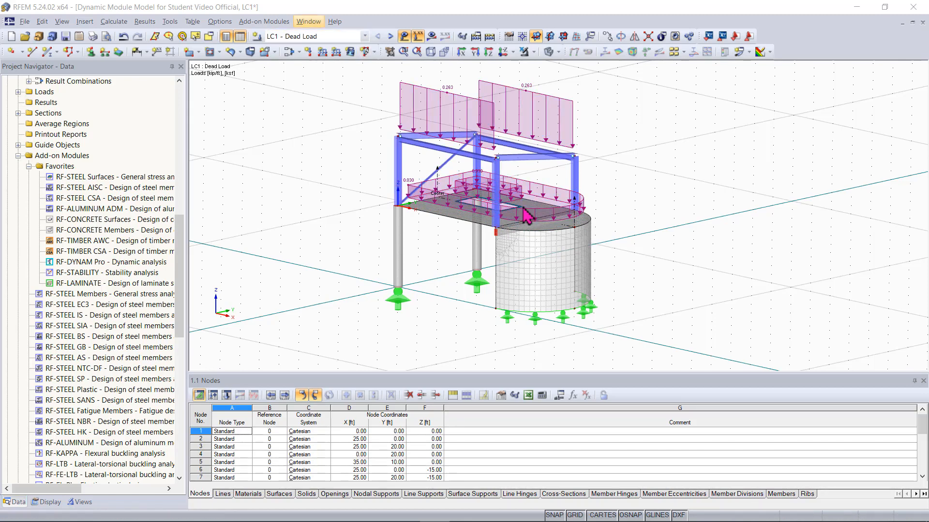
# - Step through the load cases to view the live load and snow load on the model
pyautogui.click(390, 36)
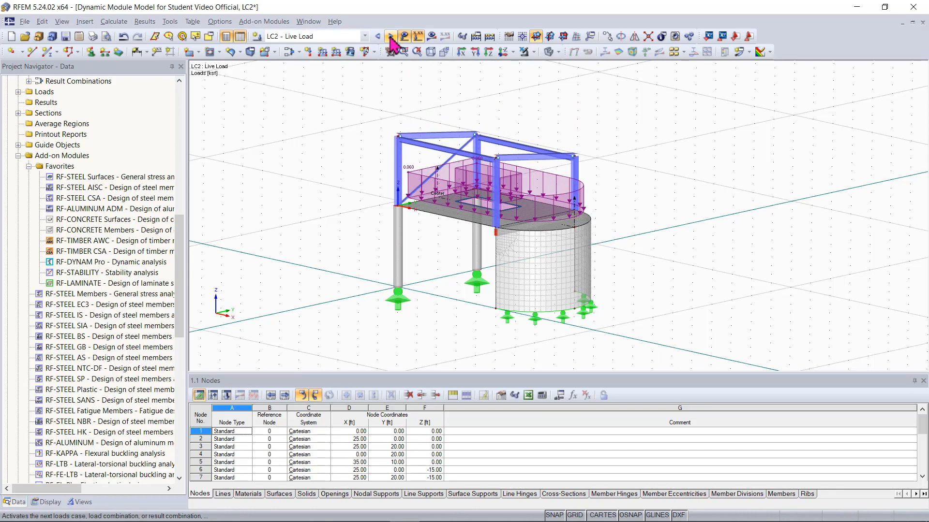
pyautogui.click(390, 36)
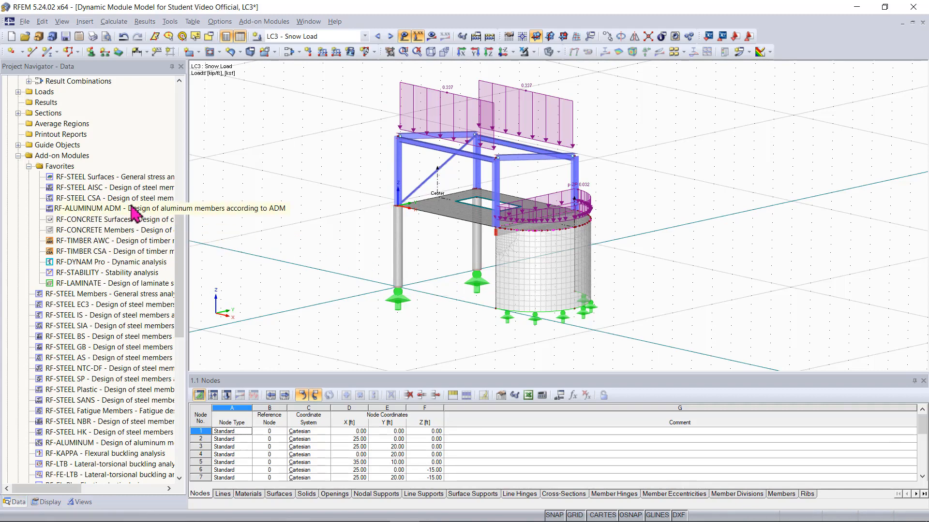
# - Start the RF-DYNAM Pro dynamic analysis add-on module and activate mass combinations
pyautogui.scroll(2, 136, 213)
pyautogui.moveTo(182, 208); pyautogui.dragTo(182, 241)
pyautogui.click(94, 263)
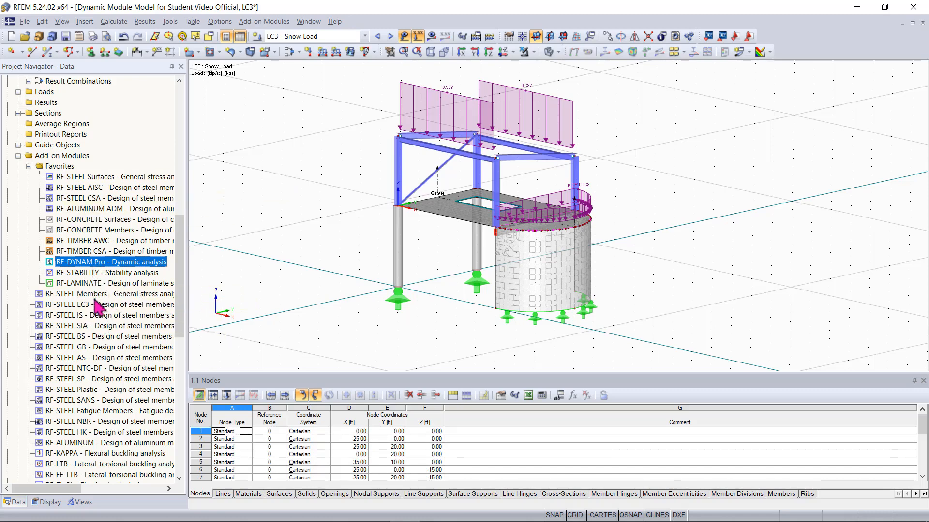
pyautogui.rightClick(103, 315)
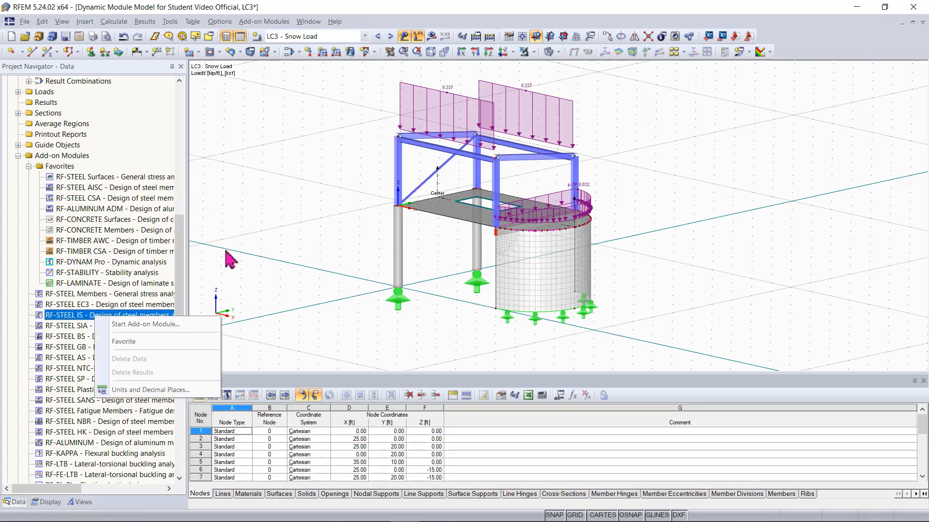
pyautogui.click(127, 342)
pyautogui.doubleClick(109, 264)
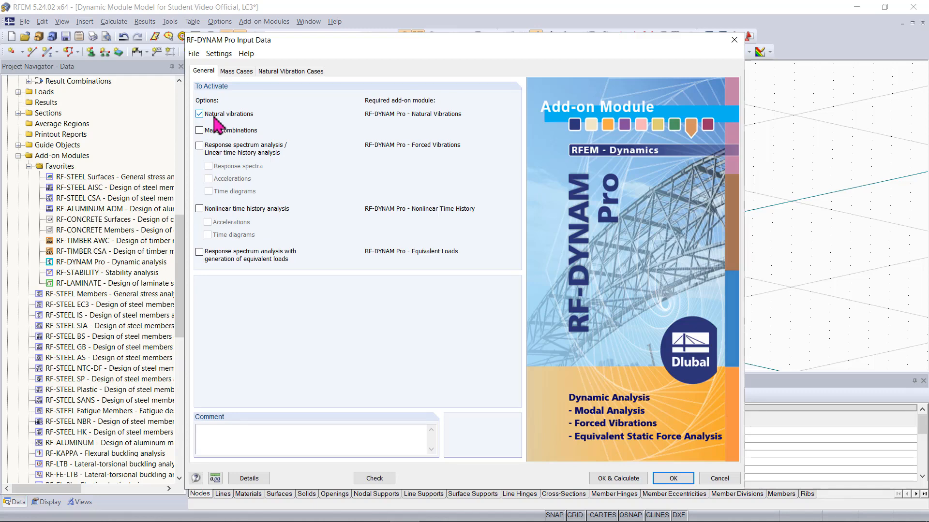
pyautogui.click(219, 130)
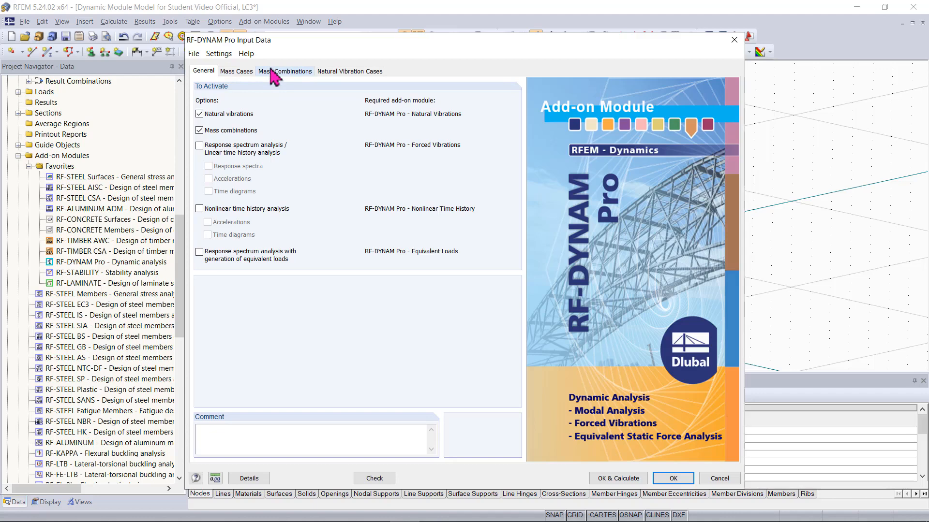
# - Describe mass case MC1 as Dead, taking masses from the force components of LC1 - Dead Load and excluding the structure's self-weight
pyautogui.click(240, 71)
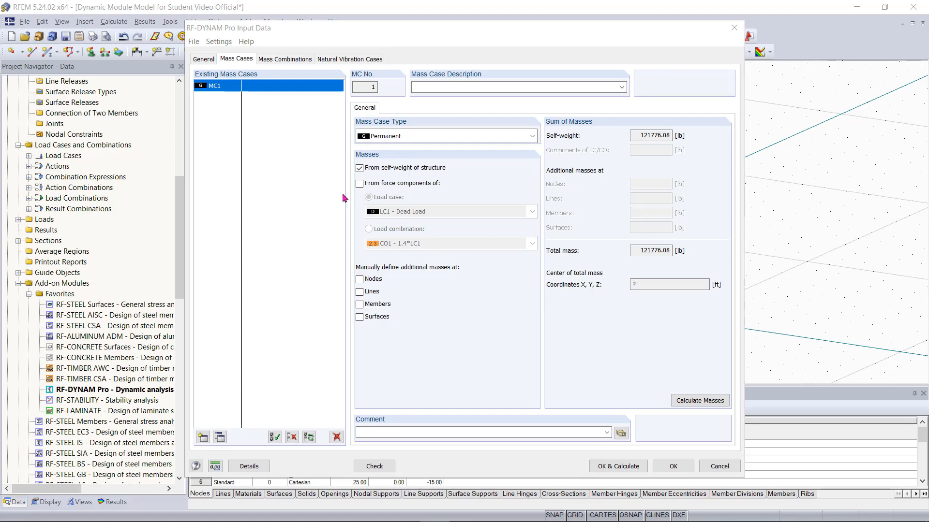
pyautogui.click(439, 89)
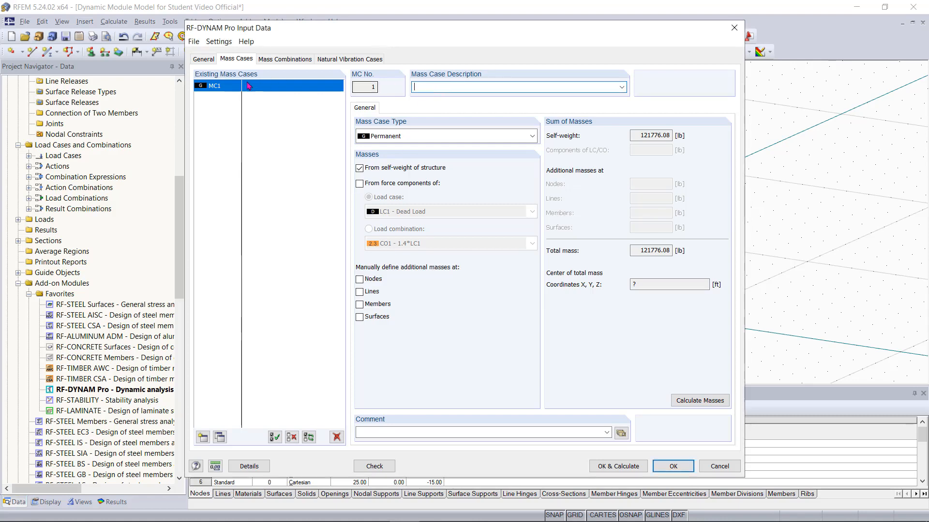
pyautogui.write('Dead')
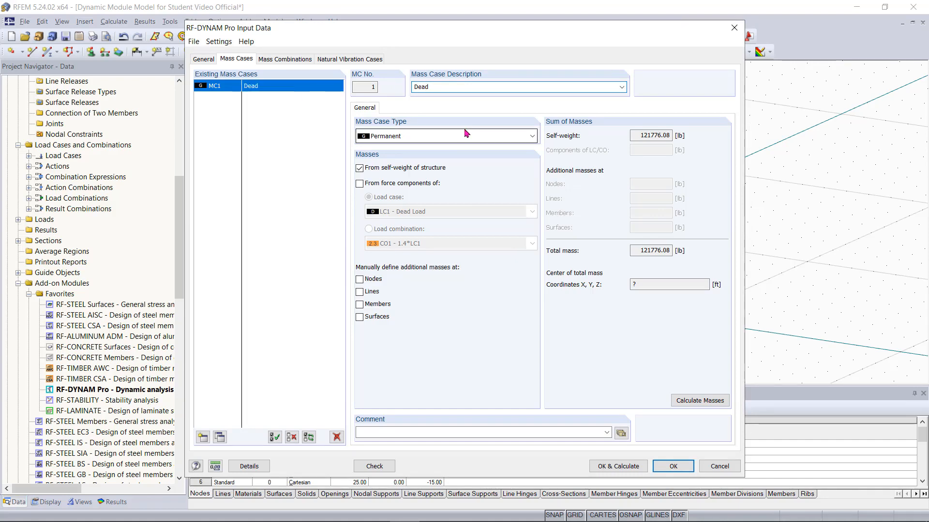
pyautogui.click(408, 187)
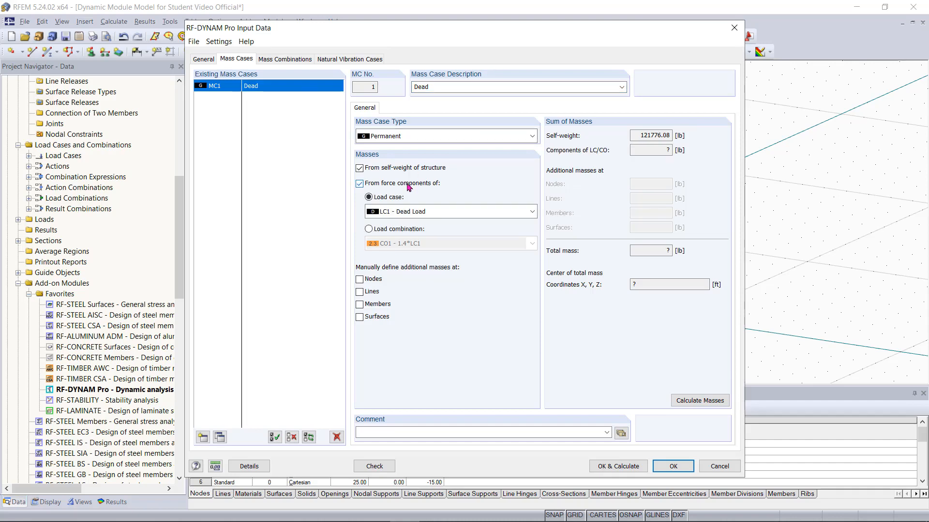
pyautogui.click(427, 212)
pyautogui.click(425, 222)
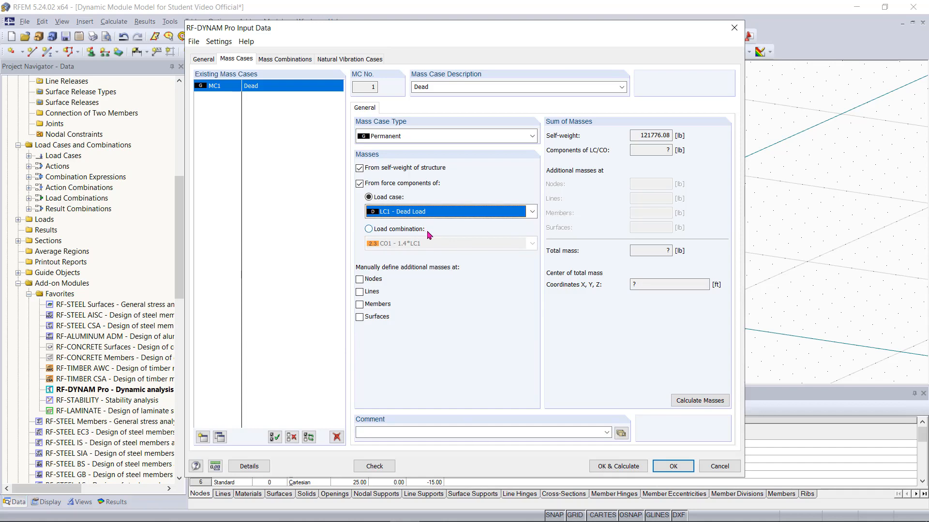
pyautogui.click(404, 169)
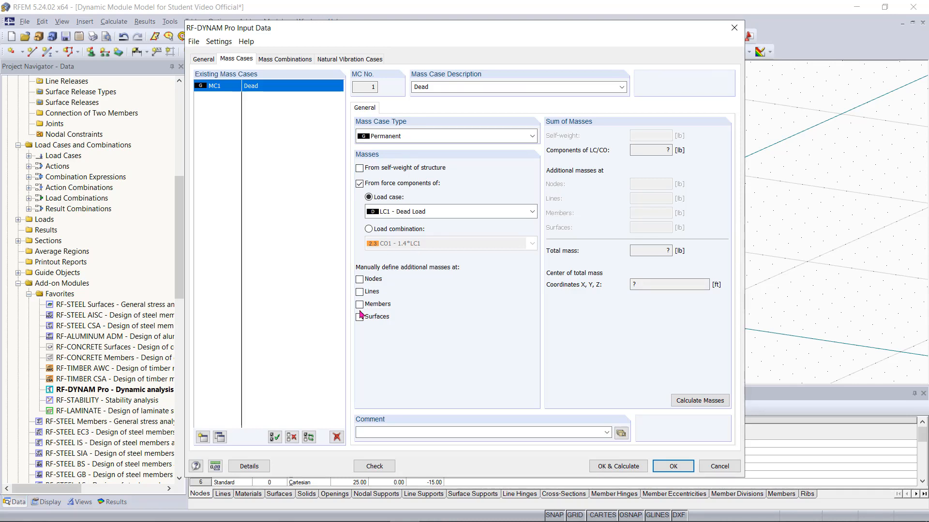
# - Copy the Dead mass case, describe the copy as Live and base its masses on LC2 - Live Load
pyautogui.click(220, 437)
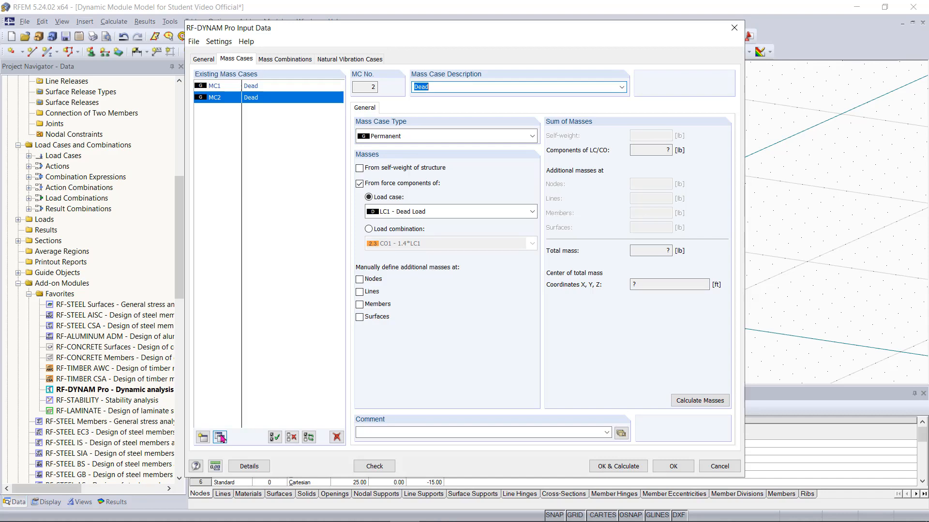
pyautogui.press('BackSpace')
pyautogui.write('Live')
pyautogui.click(401, 212)
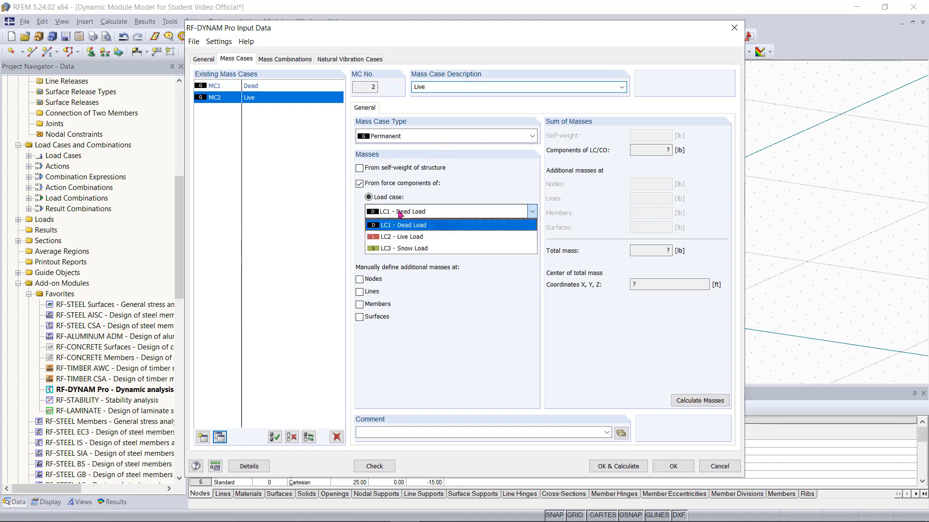
pyautogui.click(403, 237)
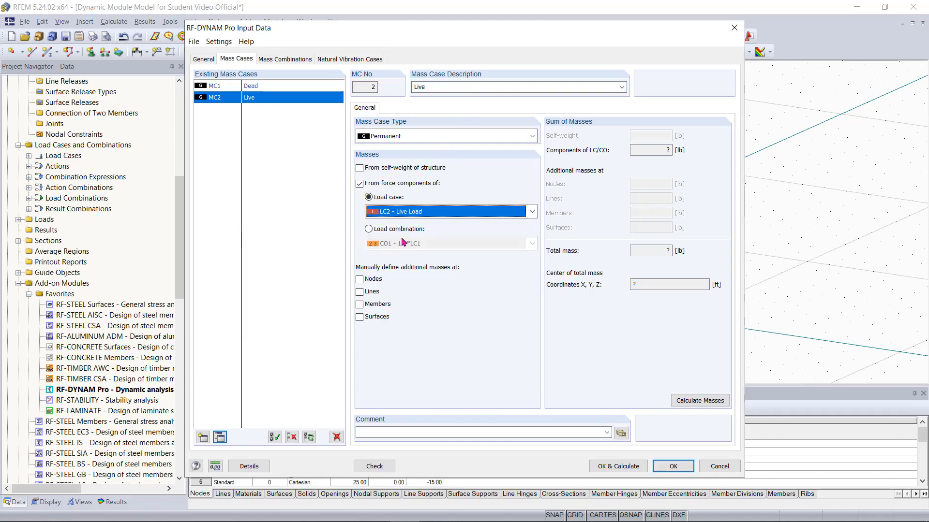
# - Copy the Live mass case, describe the copy as Snow and base its masses on LC3 - Snow Load
pyautogui.click(219, 438)
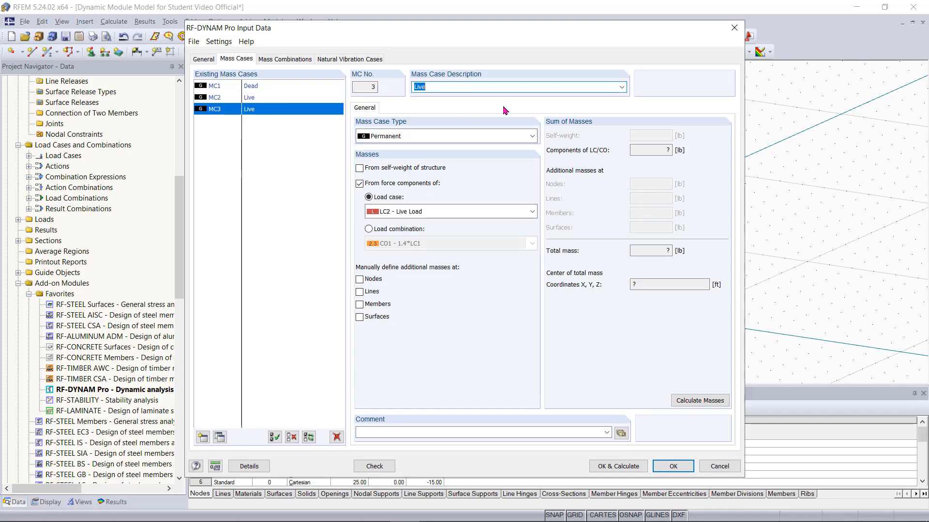
pyautogui.write('Snow')
pyautogui.click(391, 209)
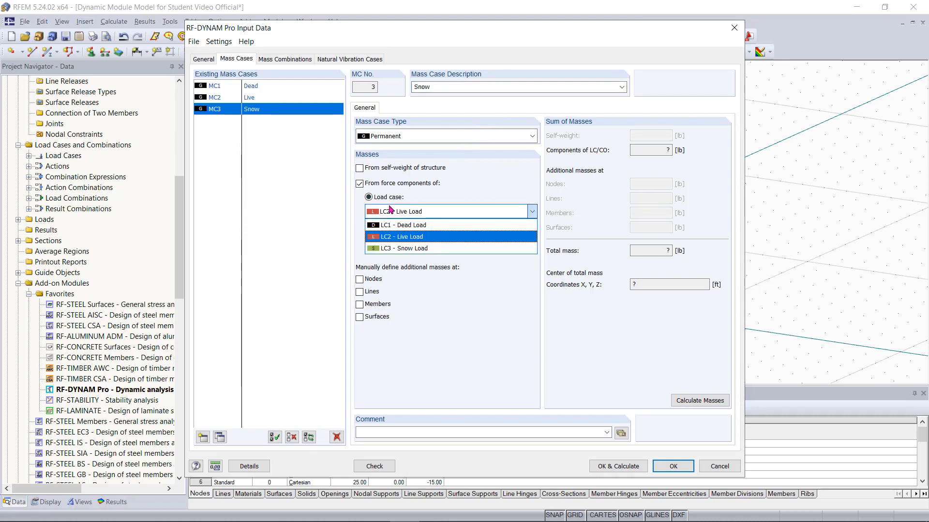
pyautogui.click(397, 248)
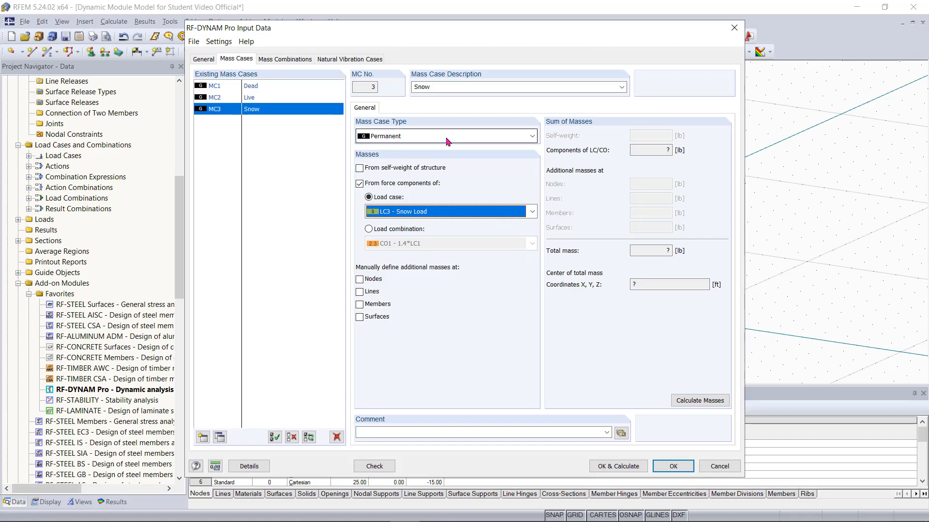
# - Display the mass combinations and consult section 12.7.2 Effective Seismic Weight in ASCE_7_2016.pdf in Acrobat Reader before returning to RFEM
pyautogui.click(286, 60)
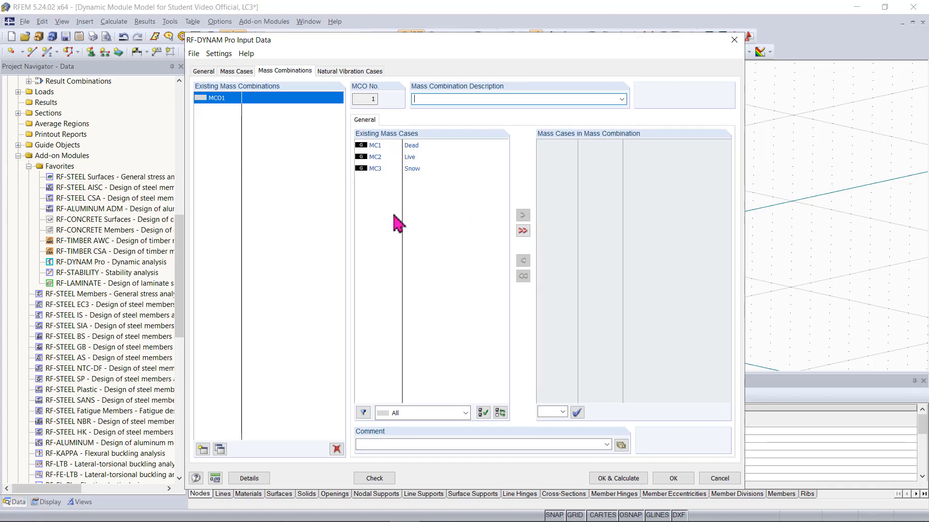
pyautogui.hotkey('alt', 'Tab')
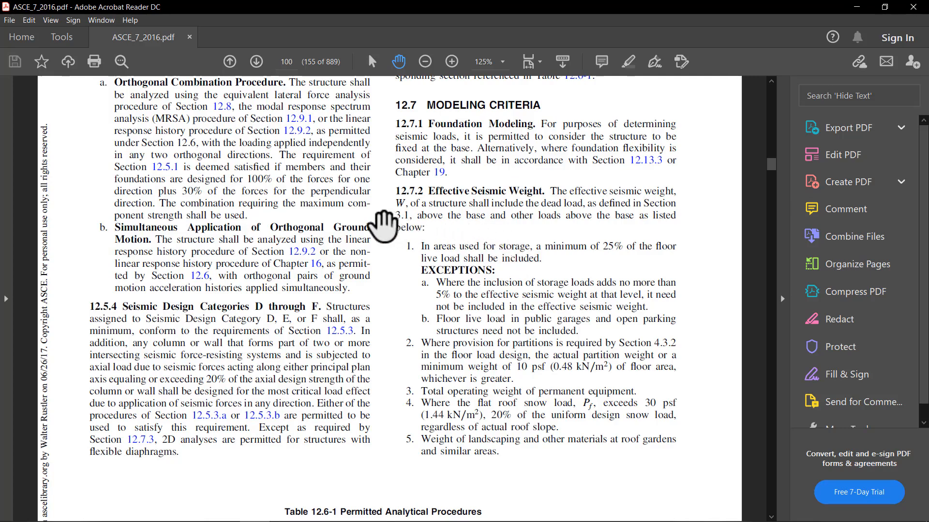
pyautogui.press('super')
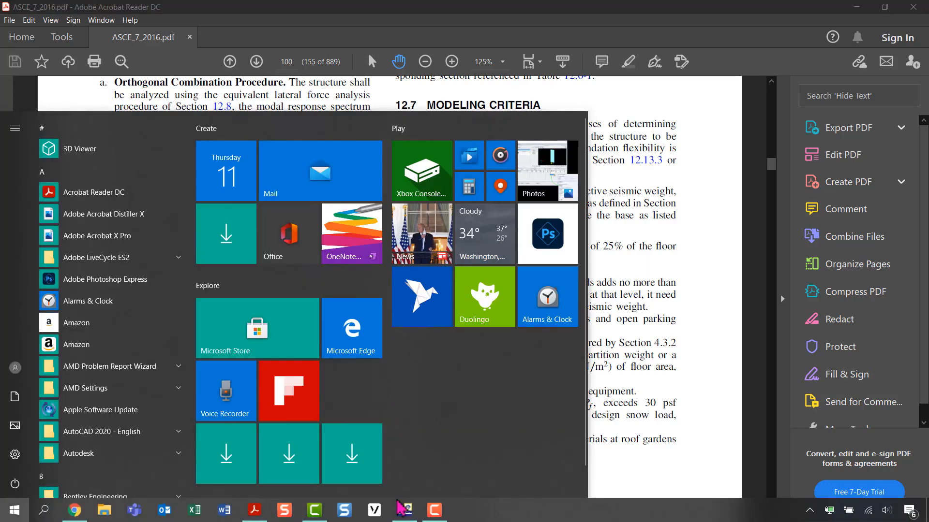
pyautogui.click(403, 511)
# - Add the Dead and Live mass cases to mass combination MCO1
pyautogui.click(423, 145)
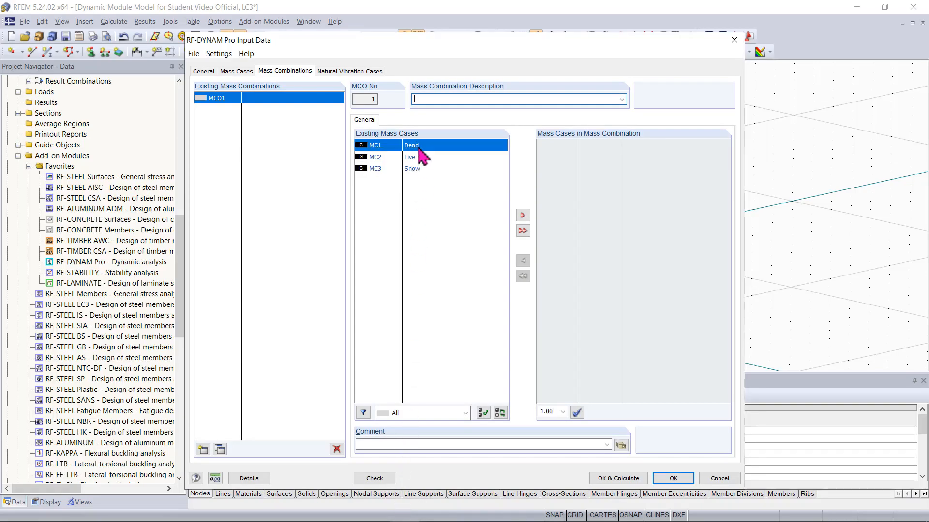
pyautogui.click(522, 215)
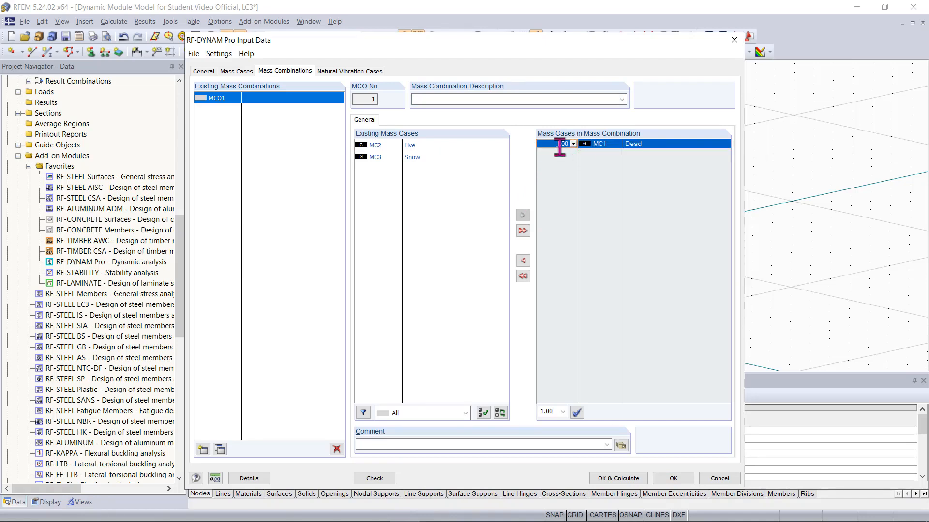
pyautogui.click(415, 157)
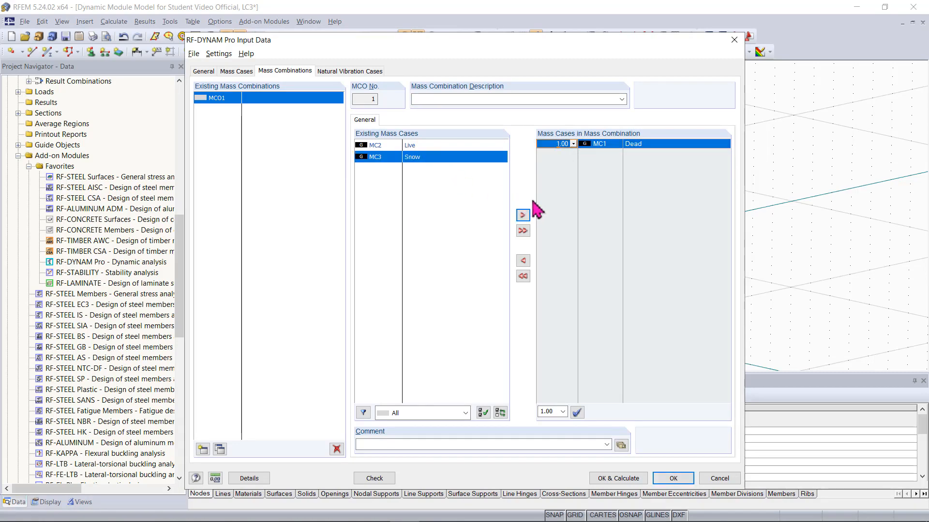
pyautogui.click(416, 146)
pyautogui.click(522, 216)
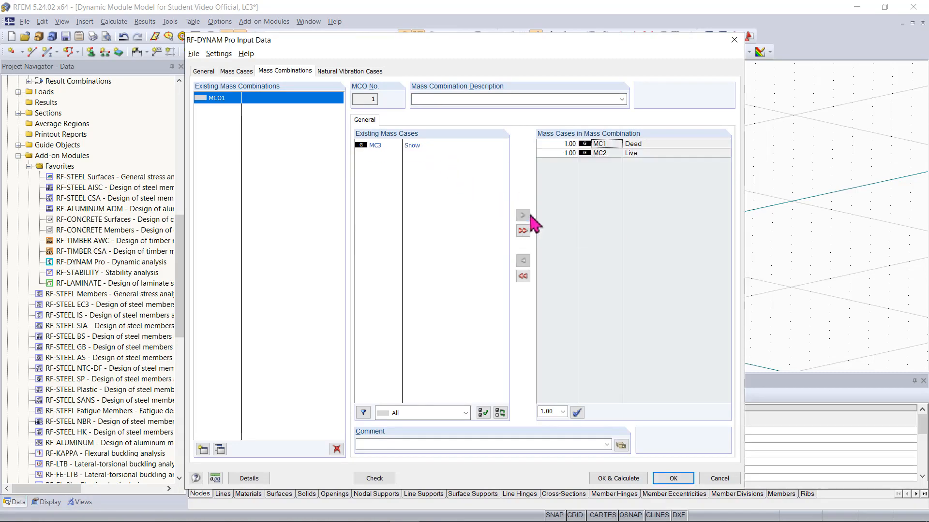
# - Set the Live mass case factor in mass combination MCO1 to 0.25
pyautogui.click(564, 153)
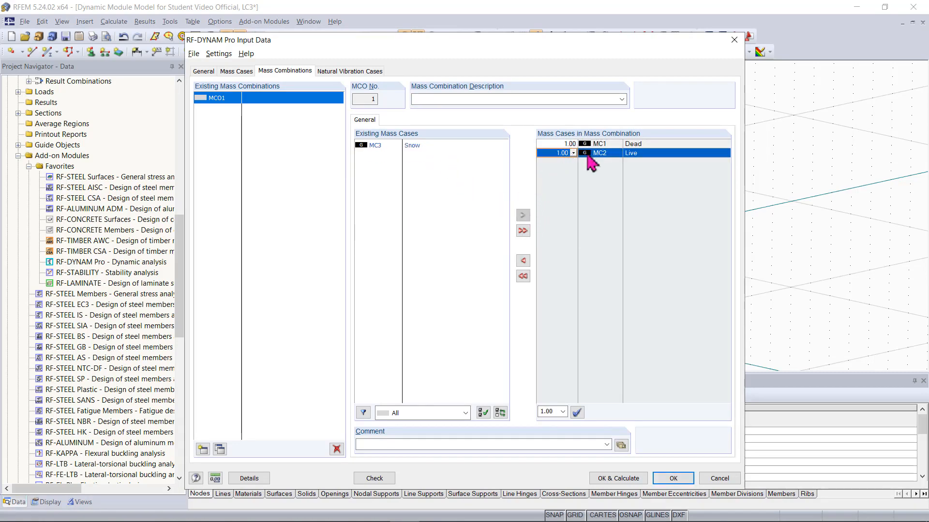
pyautogui.write('0.20')
pyautogui.press('BackSpace')
pyautogui.write('5')
pyautogui.click(587, 155)
pyautogui.click(601, 192)
pyautogui.click(572, 166)
pyautogui.click(637, 174)
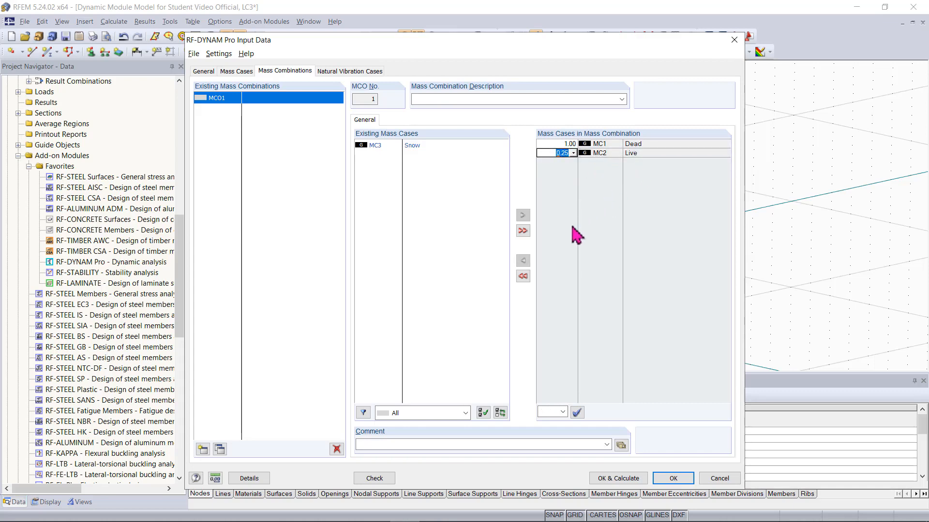
# - Recheck section 12.7.2 in ASCE_7_2016.pdf, and accept the RF-DYNAM Pro input to view the snow load on the model
pyautogui.hotkey('alt', 'Tab')
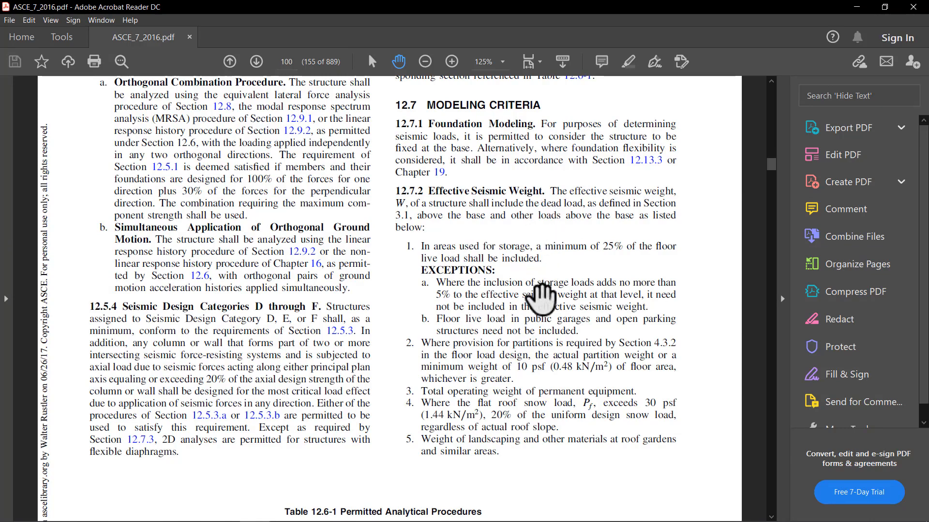
pyautogui.hotkey('alt', 'Tab')
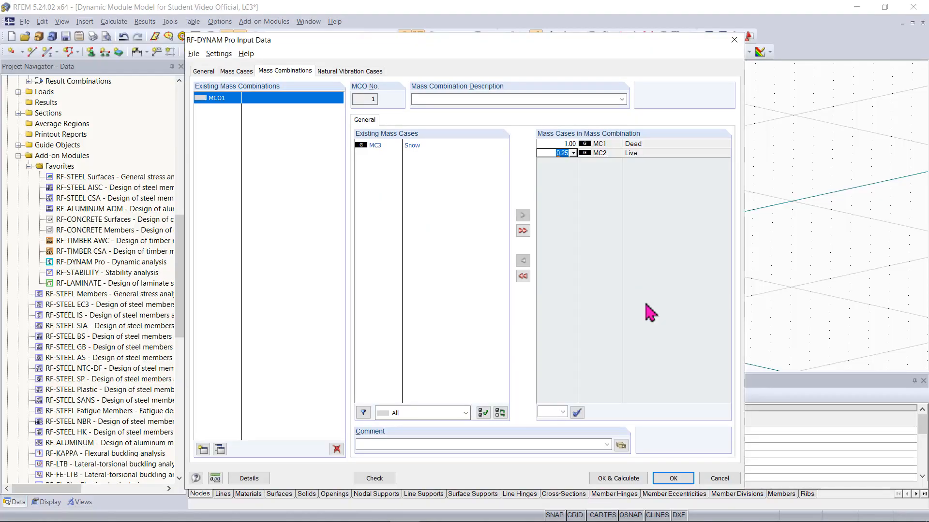
pyautogui.click(674, 479)
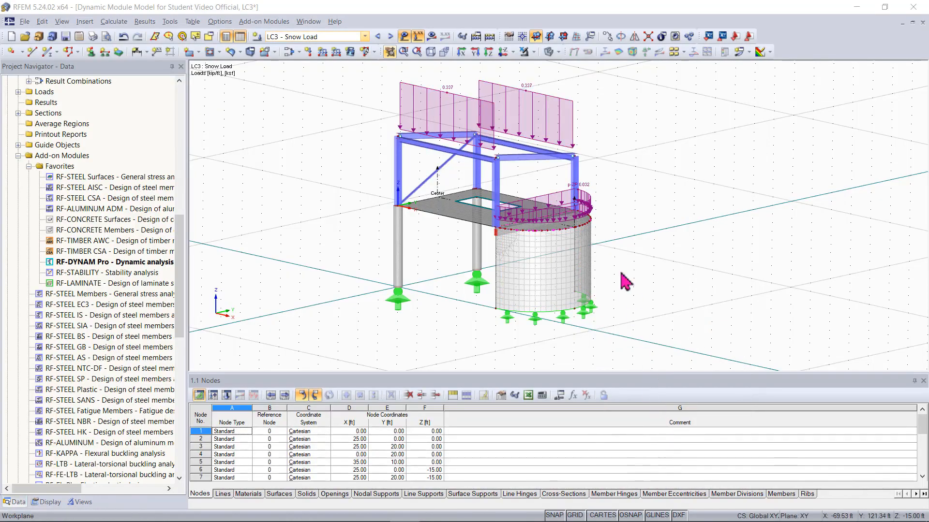
pyautogui.moveTo(606, 127); pyautogui.dragTo(599, 189, button='middle')
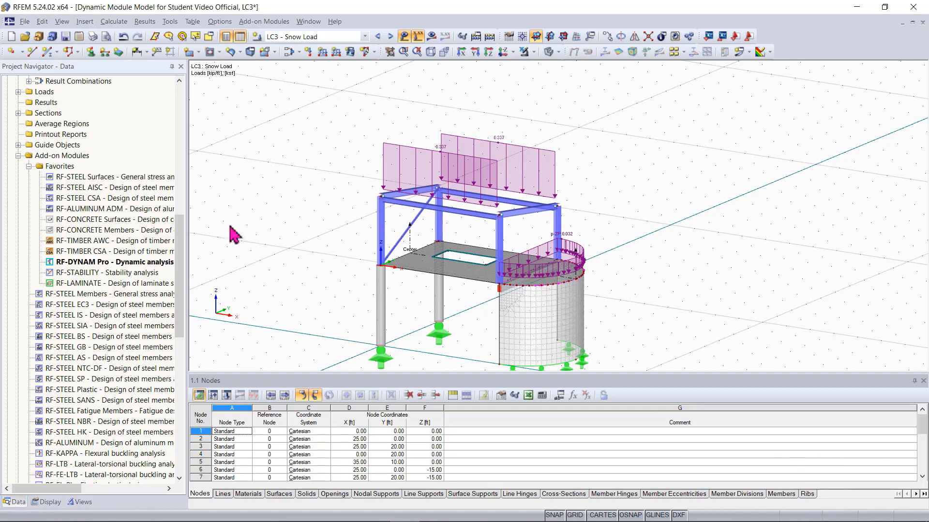
# - Reopen RF-DYNAM Pro and add the Snow mass case to mass combination MCO1 with a factor of 0.20
pyautogui.doubleClick(129, 261)
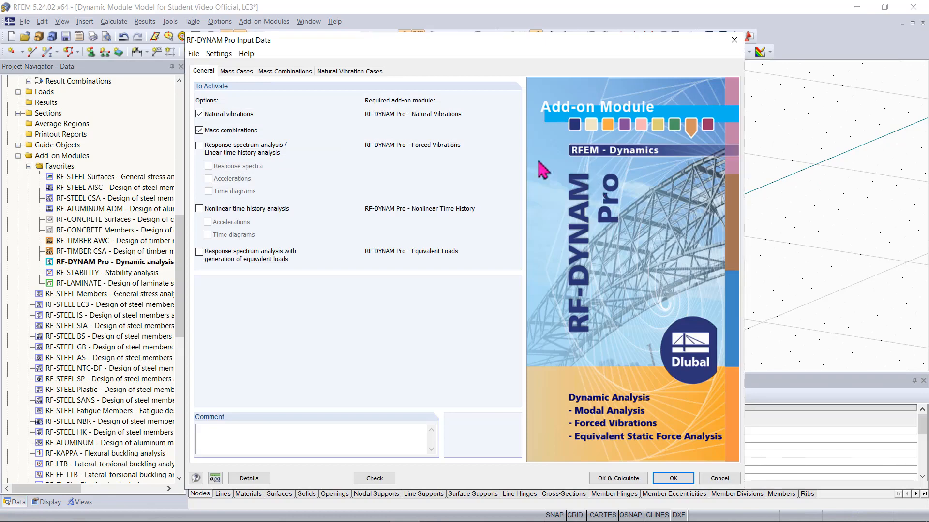
pyautogui.click(284, 71)
pyautogui.click(419, 147)
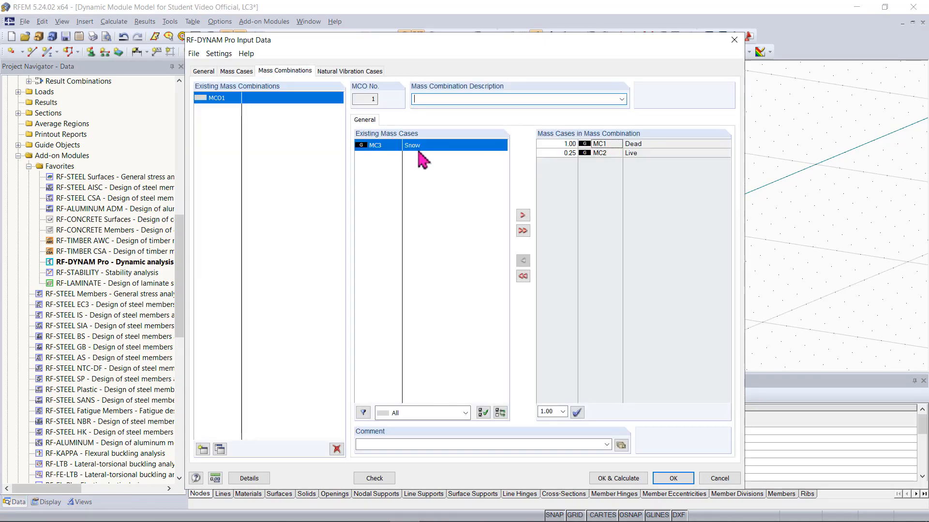
pyautogui.click(522, 216)
pyautogui.click(563, 162)
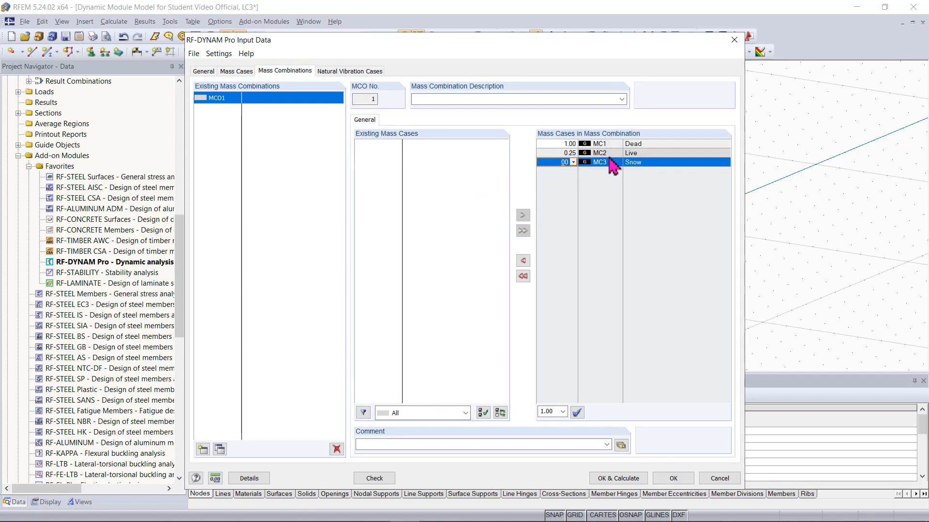
pyautogui.write('0.20')
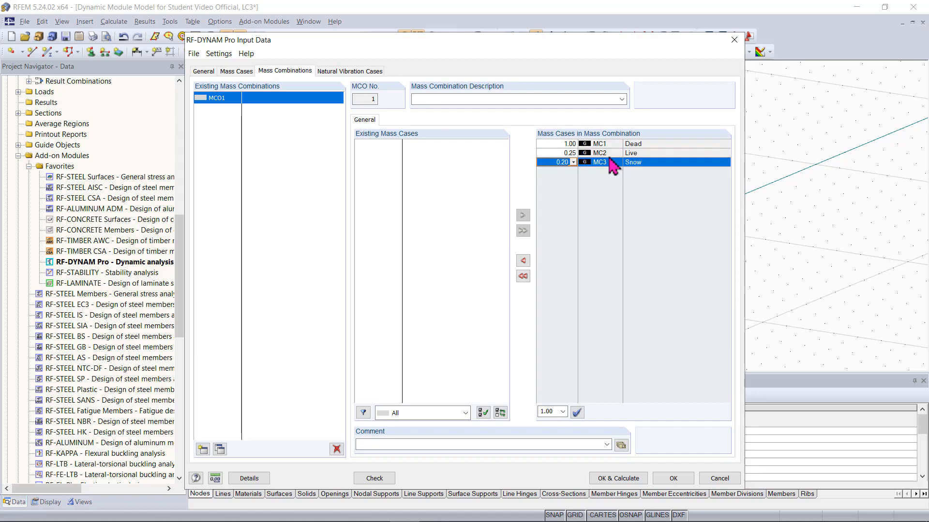
# - Enter "D + 0.25L + 0.20S" as the description of mass combination MCO1
pyautogui.press('Tab')
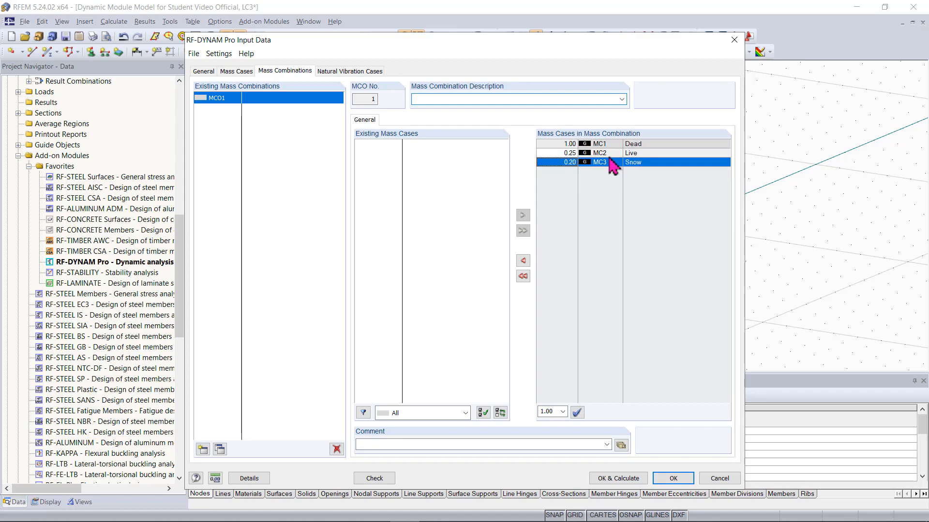
pyautogui.write('D + 0.25L + 0.20S')
# - Display natural vibration case NVC1 and consult page 19 of the RF-DYNAM Pro manual on the number of eigenvalues and mode shape scaling
pyautogui.click(347, 72)
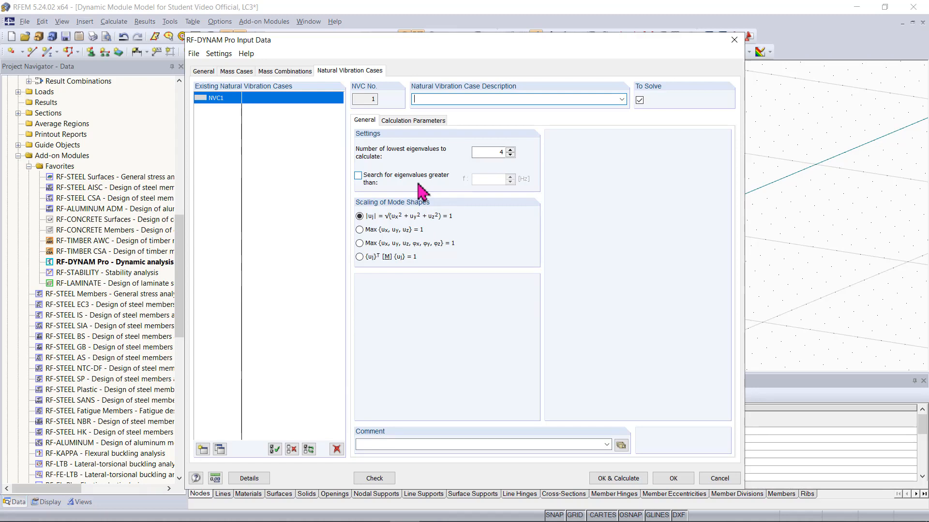
pyautogui.click(196, 479)
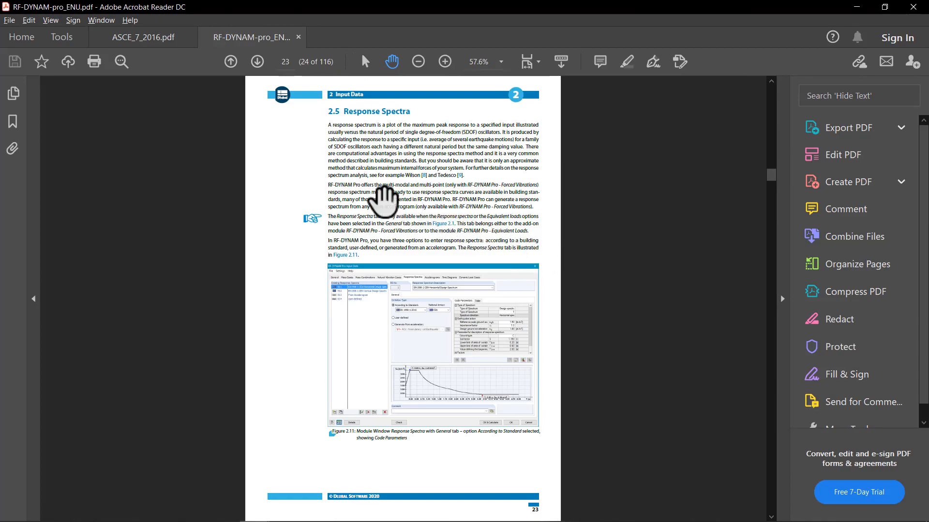
pyautogui.keyDown('ctrl'); pyautogui.scroll(3, 384, 198); pyautogui.keyUp('ctrl')
pyautogui.moveTo(383, 202); pyautogui.dragTo(369, 425)
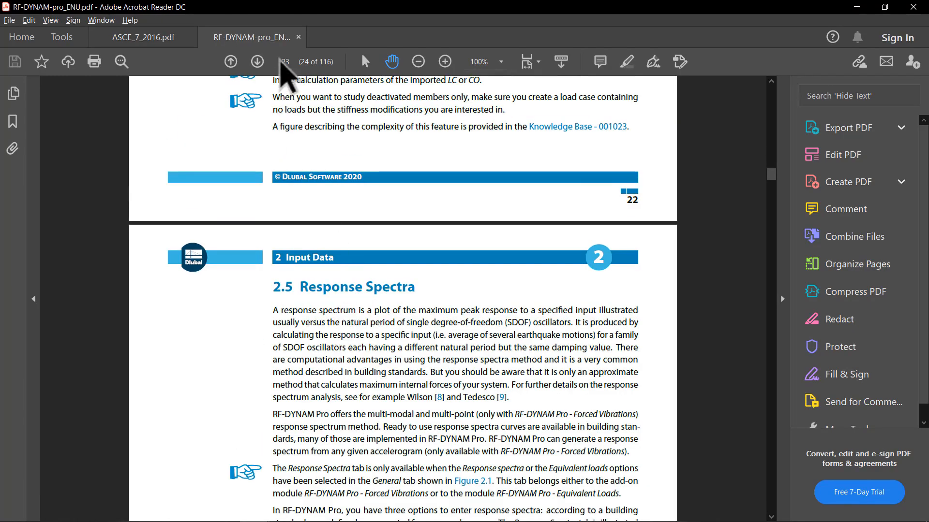
pyautogui.click(285, 62)
pyautogui.write('19')
pyautogui.press('Return')
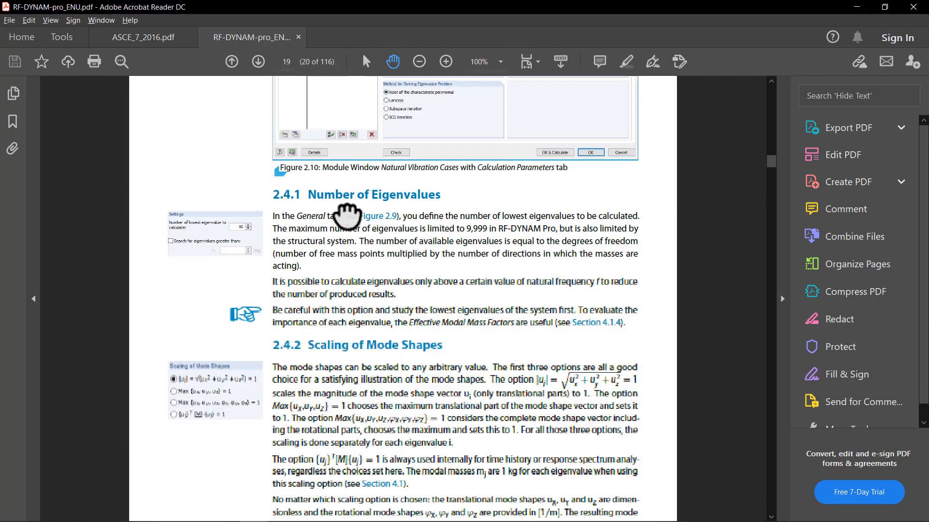
pyautogui.moveTo(365, 419); pyautogui.dragTo(369, 265)
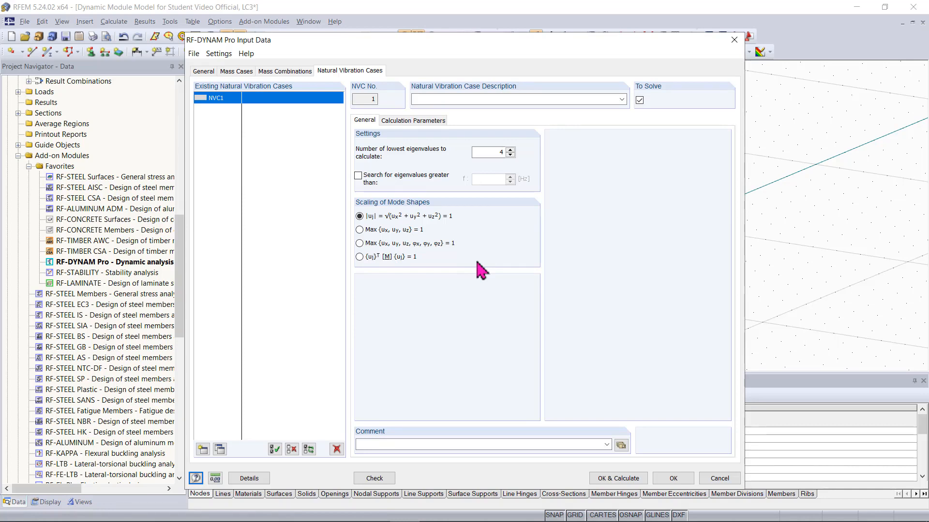
# - Assign mass combination MCO1 - D + 0.25L + 0.20S as the acting masses of natural vibration case NVC1
pyautogui.click(417, 121)
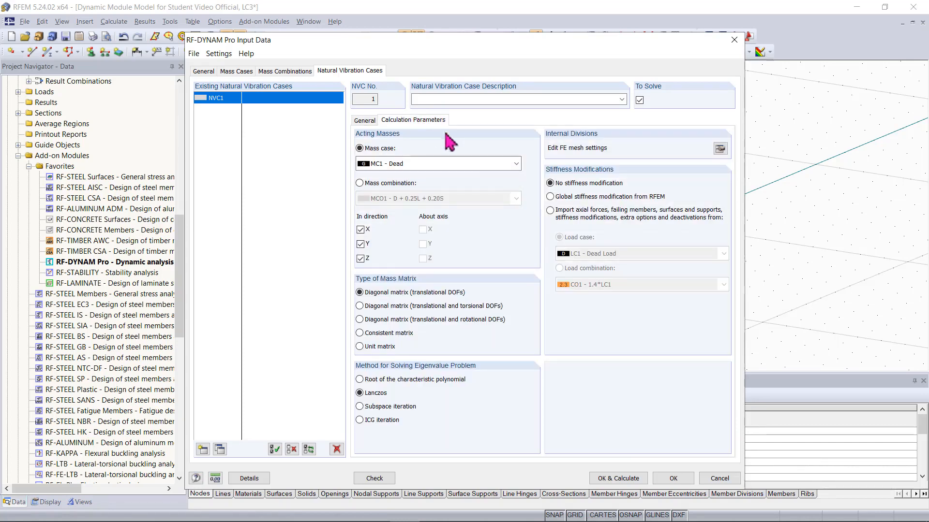
pyautogui.click(397, 183)
pyautogui.click(399, 198)
pyautogui.click(399, 208)
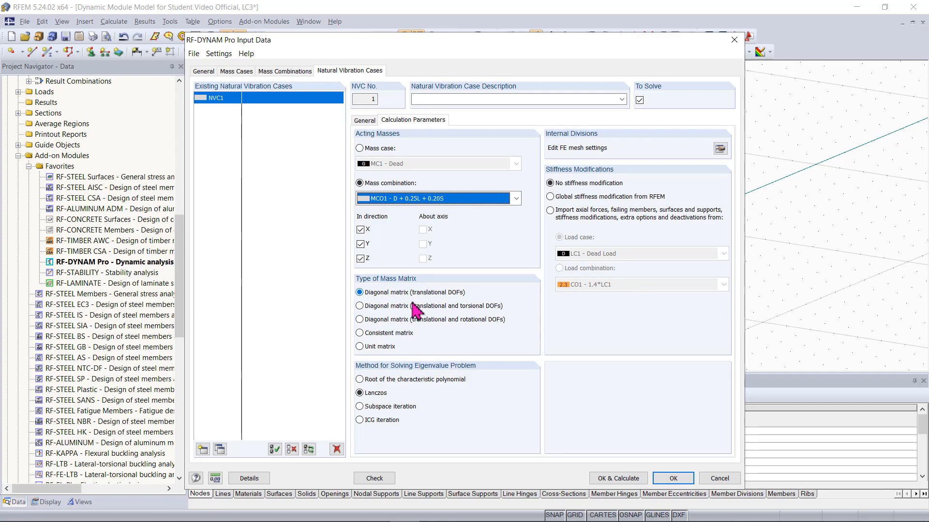
# - Read section 2.4.5 of the RF-DYNAM Pro manual on the eigenvalue solver methods, and return to the NVC1 calculation parameters
pyautogui.moveTo(397, 47); pyautogui.dragTo(527, 49)
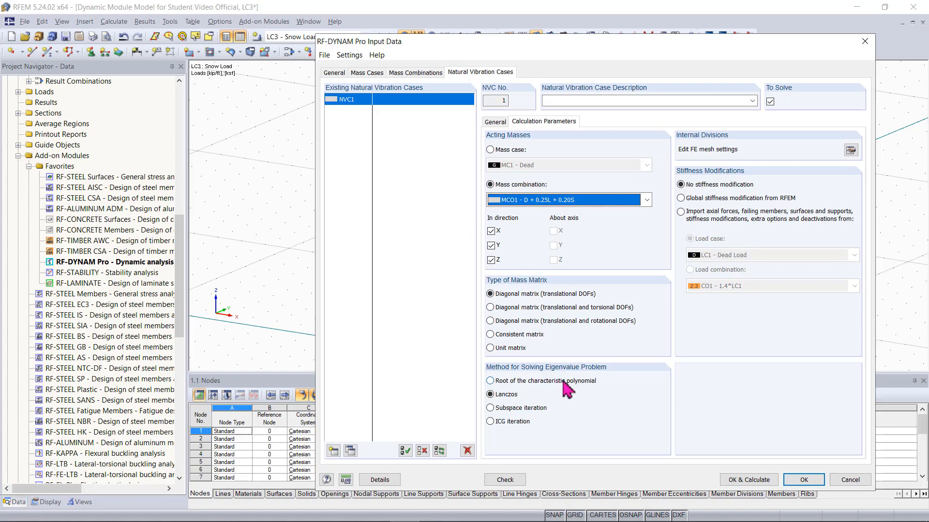
pyautogui.click(326, 479)
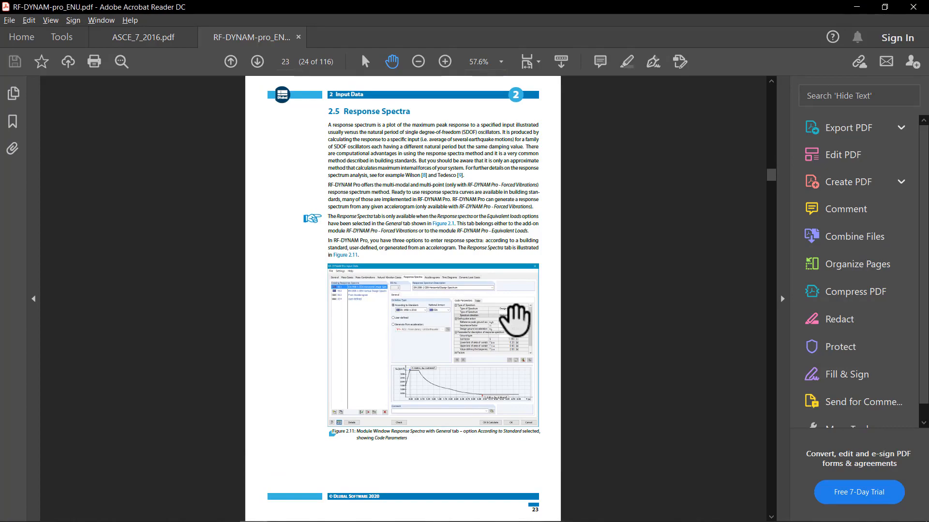
pyautogui.scroll(5, 369, 181)
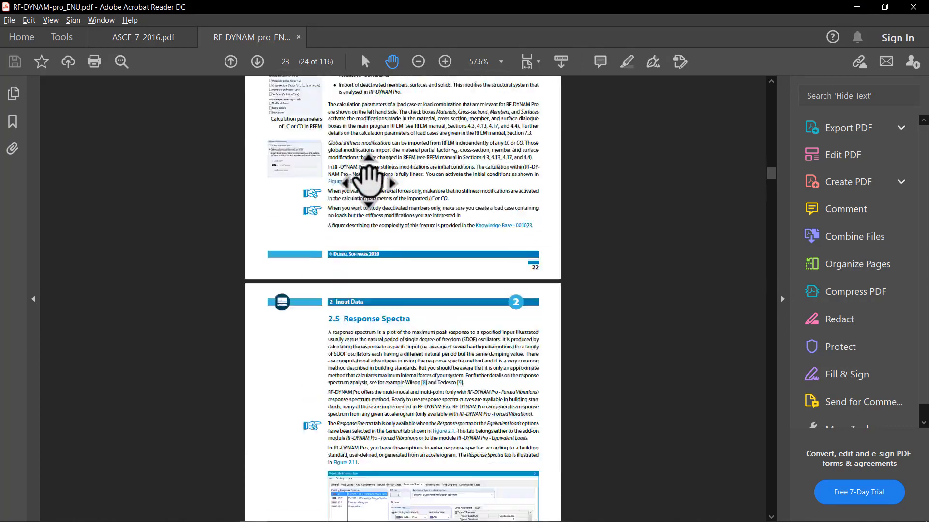
pyautogui.scroll(20, 368, 181)
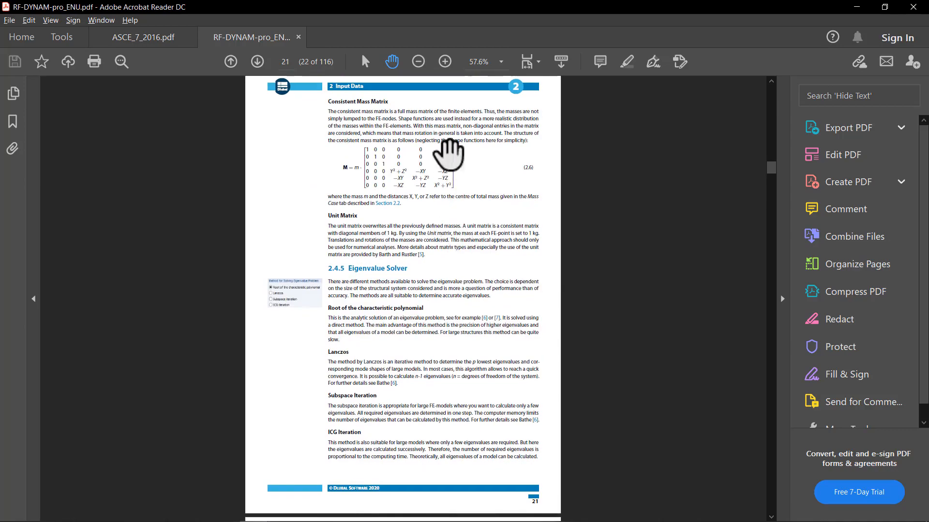
pyautogui.click(445, 61)
pyautogui.click(445, 61)
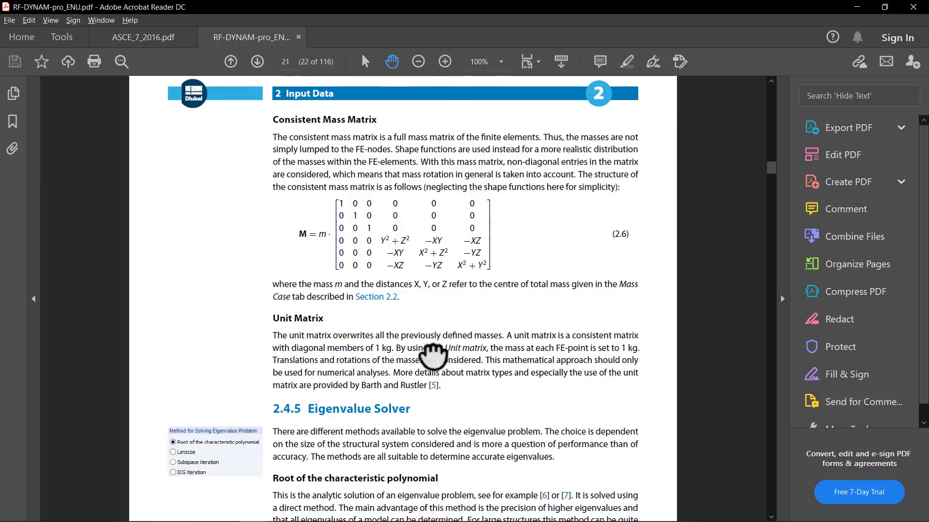
pyautogui.scroll(-5, 433, 356)
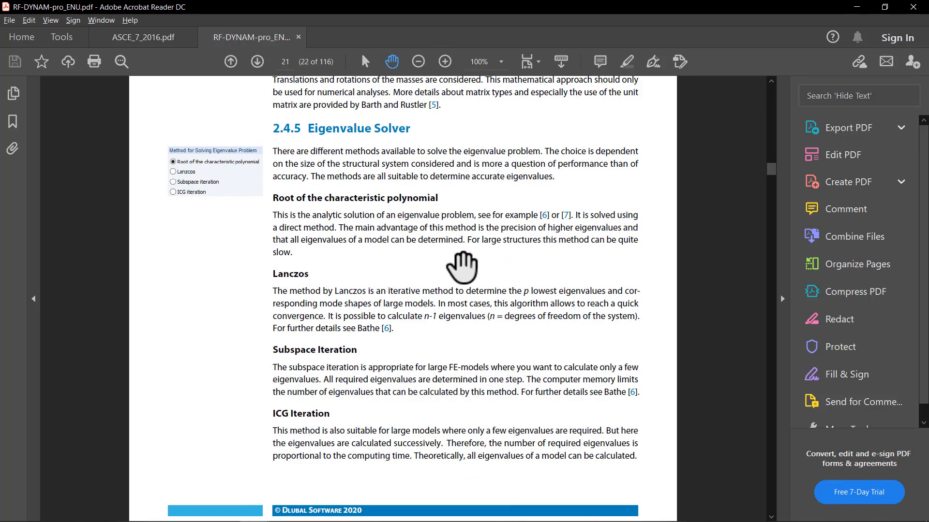
pyautogui.click(857, 6)
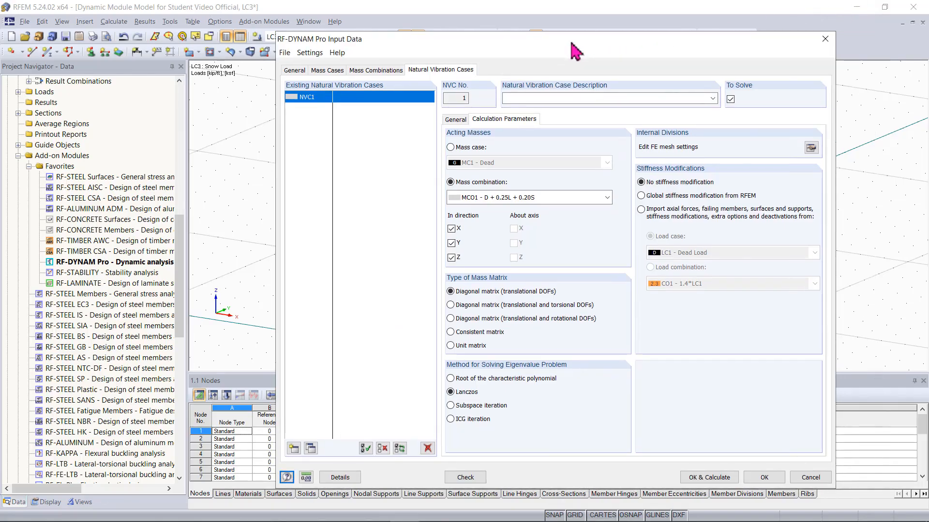
pyautogui.moveTo(611, 45); pyautogui.dragTo(571, 42)
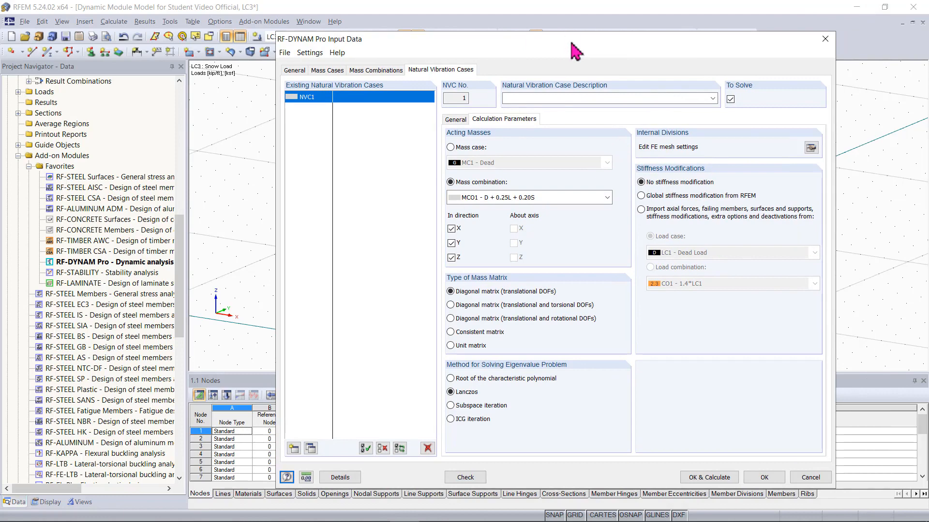